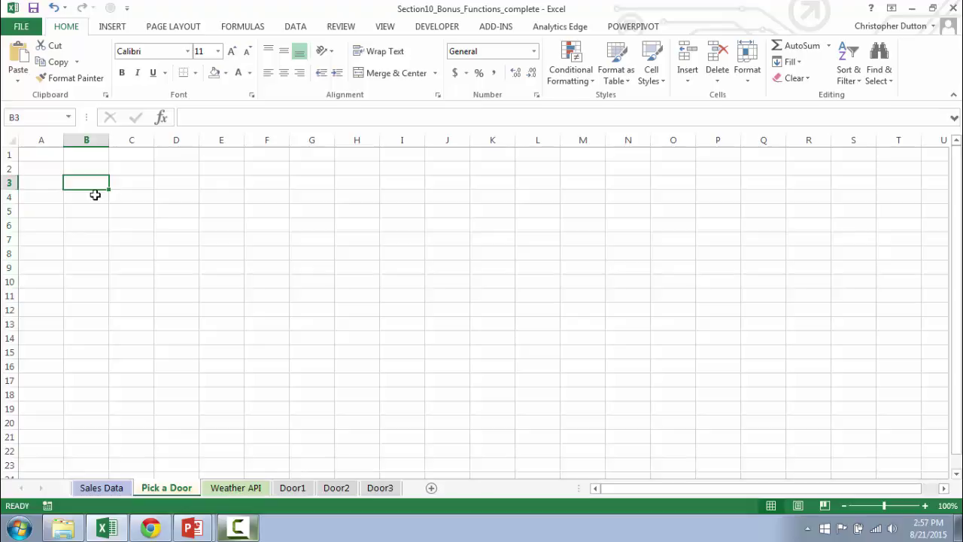
# Enter the sheet name Door1 in cell B3.
pyautogui.write('Door1')
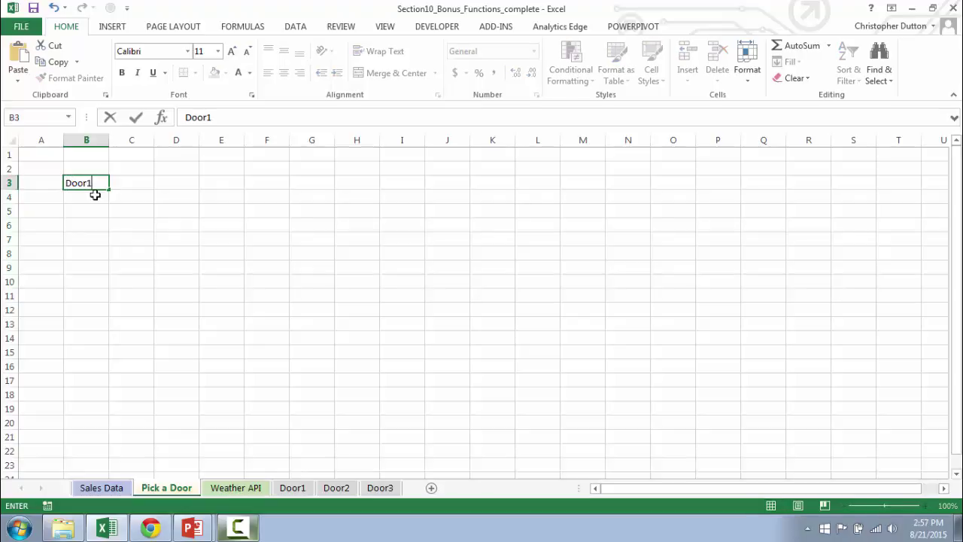
pyautogui.press('Return')
pyautogui.press('Return')
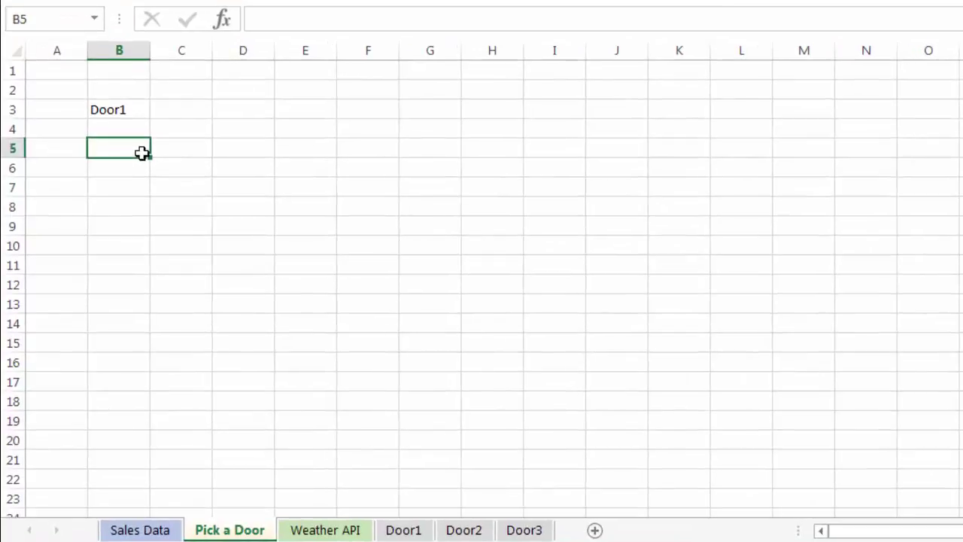
# Begin B5's formula =HYPERLINK("#'"&B3&"'!A1" to target A1 on B3's sheet.
pyautogui.write('=')
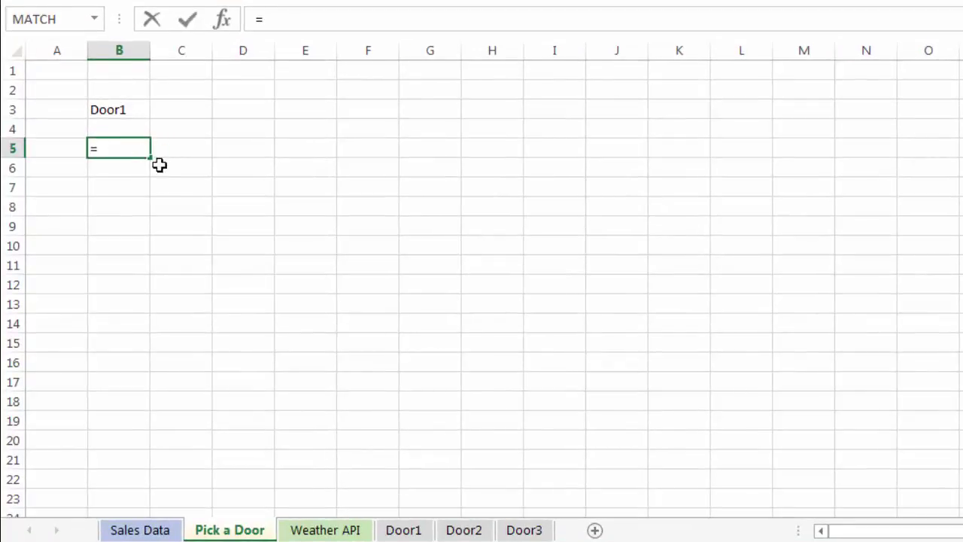
pyautogui.write('HYPERLINK')
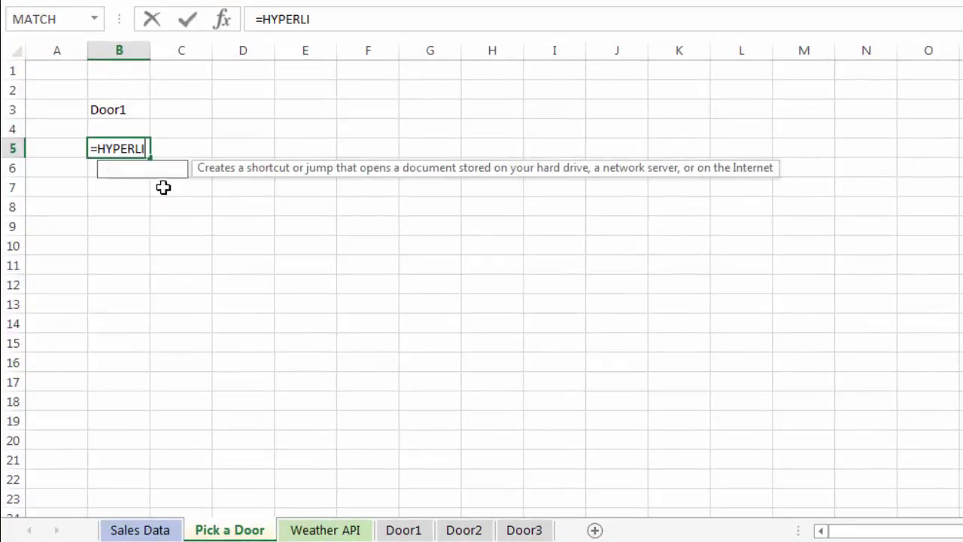
pyautogui.write('(')
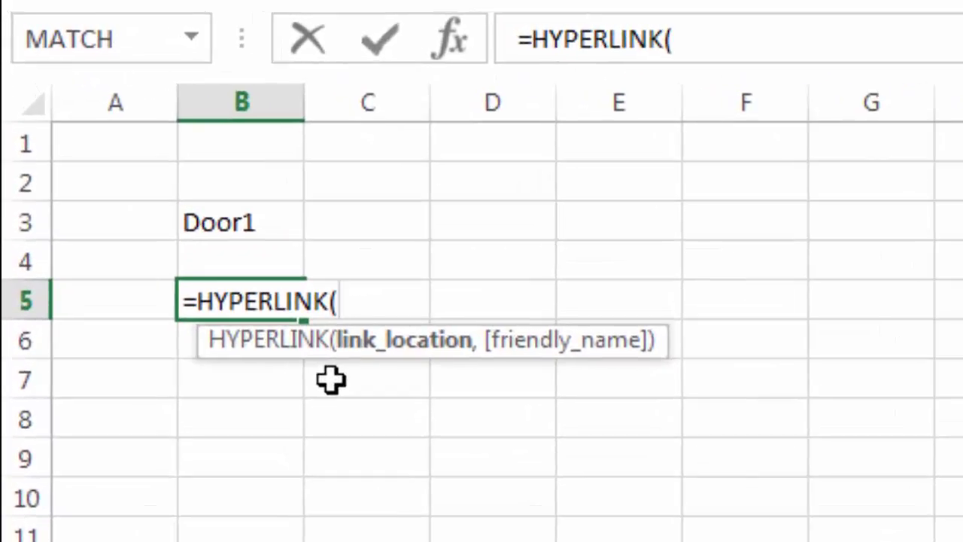
pyautogui.write('"#')
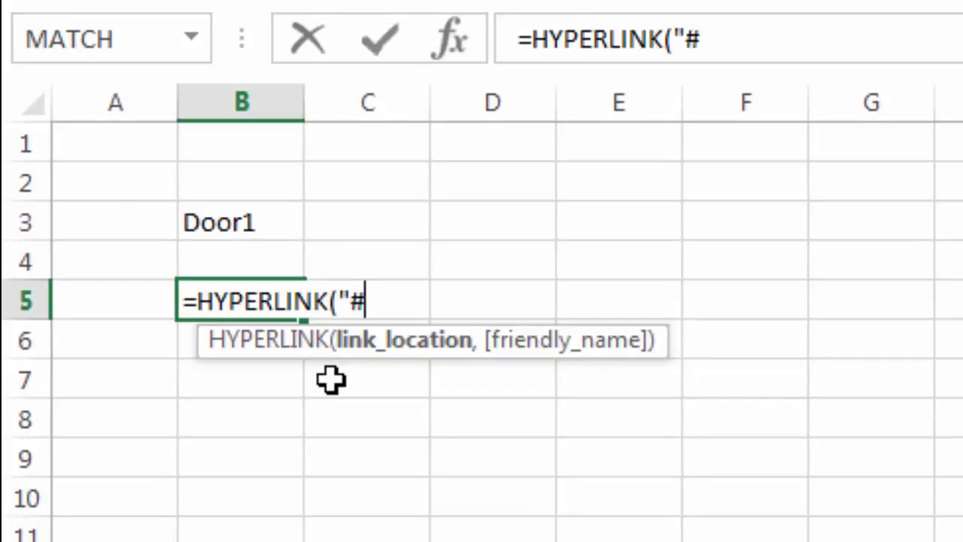
pyautogui.write('\'"')
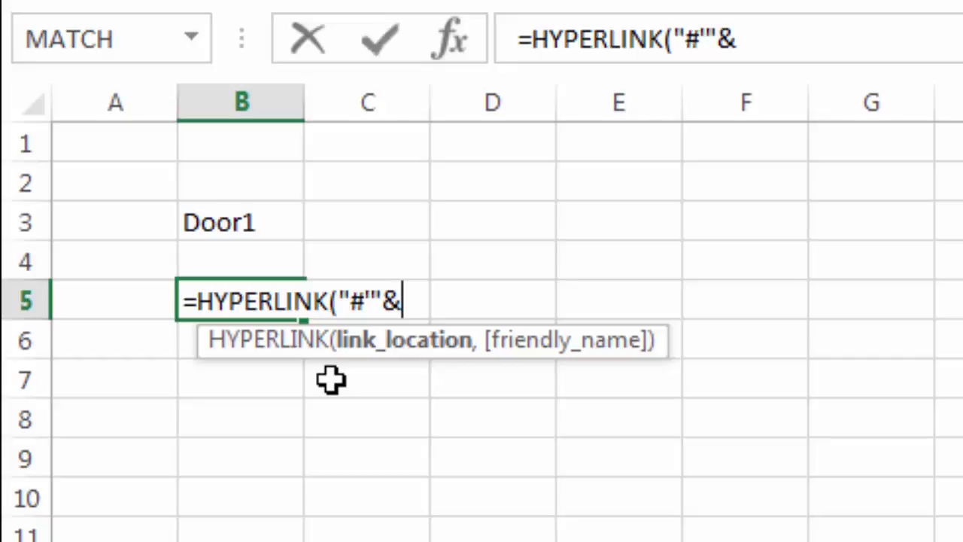
pyautogui.write('&')
pyautogui.click(247, 221)
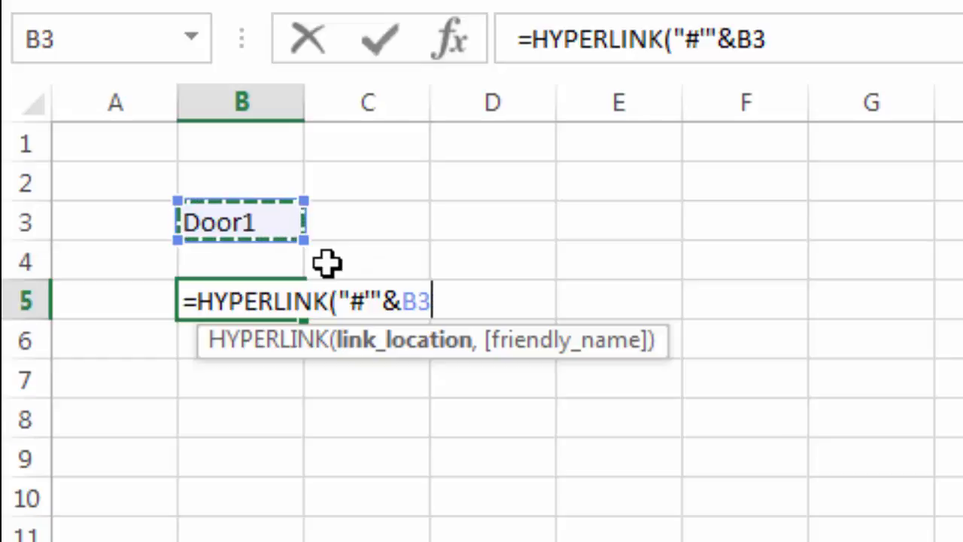
pyautogui.write('&')
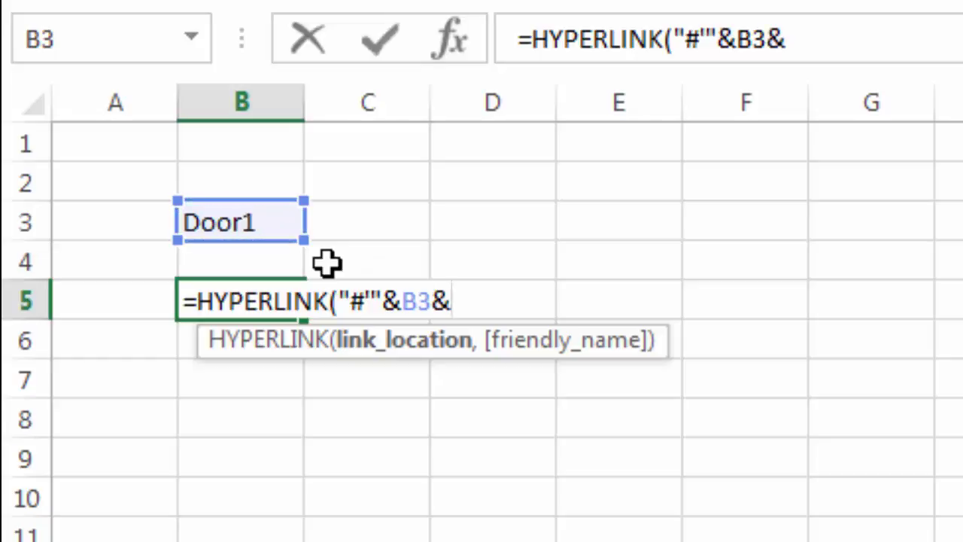
pyautogui.write('"\'\'!')
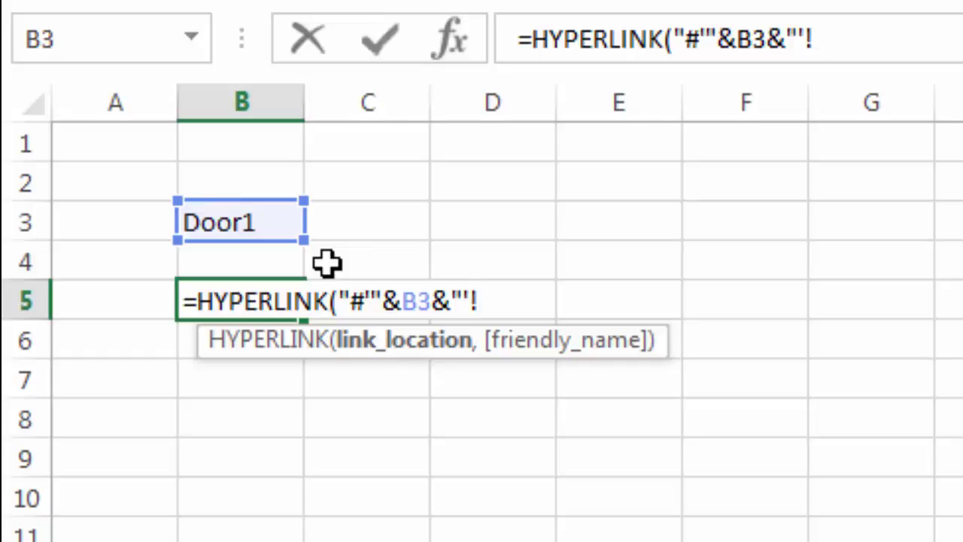
pyautogui.write('A1')
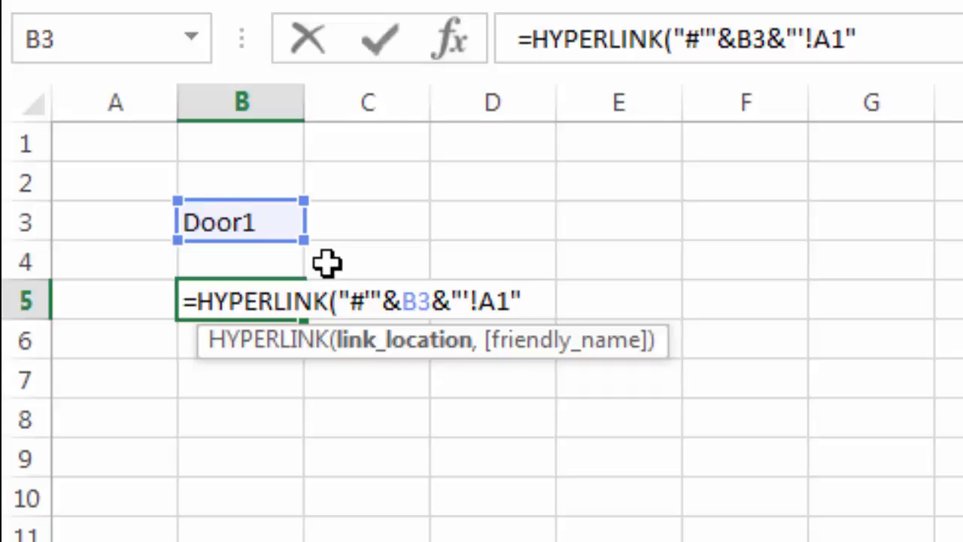
# Finish the B5 hyperlink formula with the friendly name "PICK A DOOR".
pyautogui.write(',')
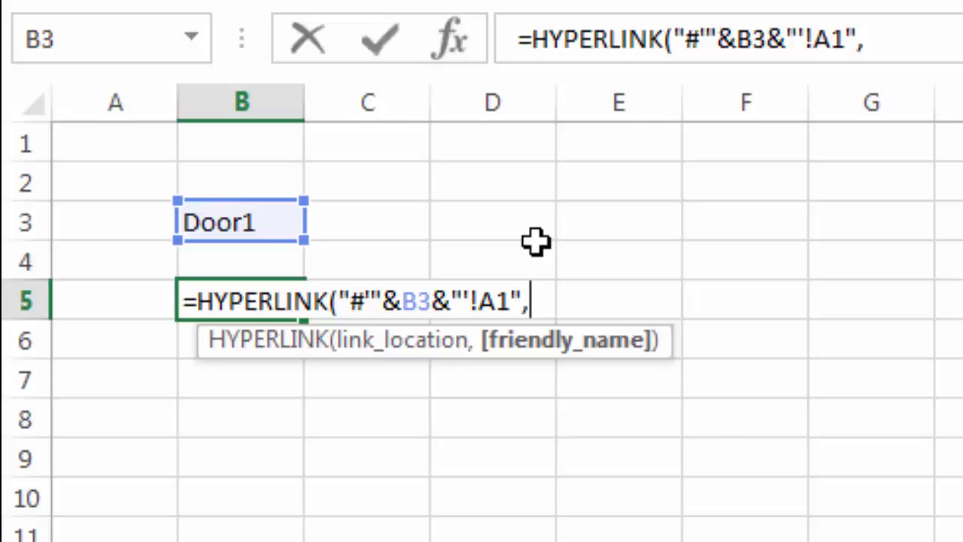
pyautogui.write('"')
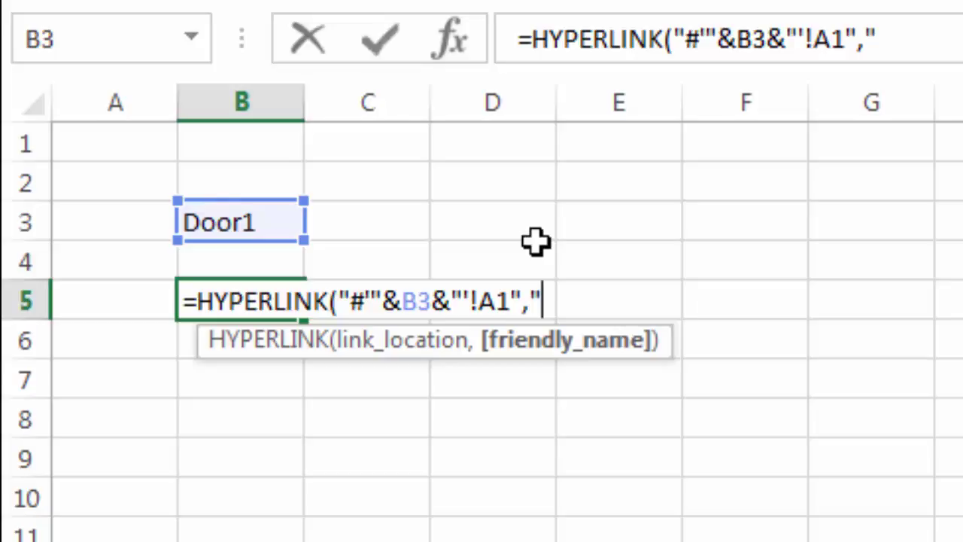
pyautogui.write('PICK A ')
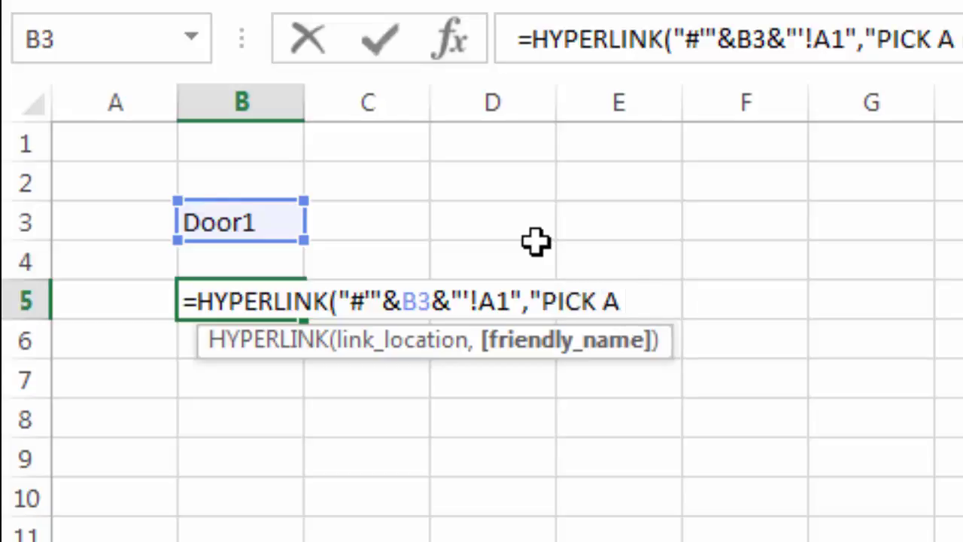
pyautogui.write('DOOR"')
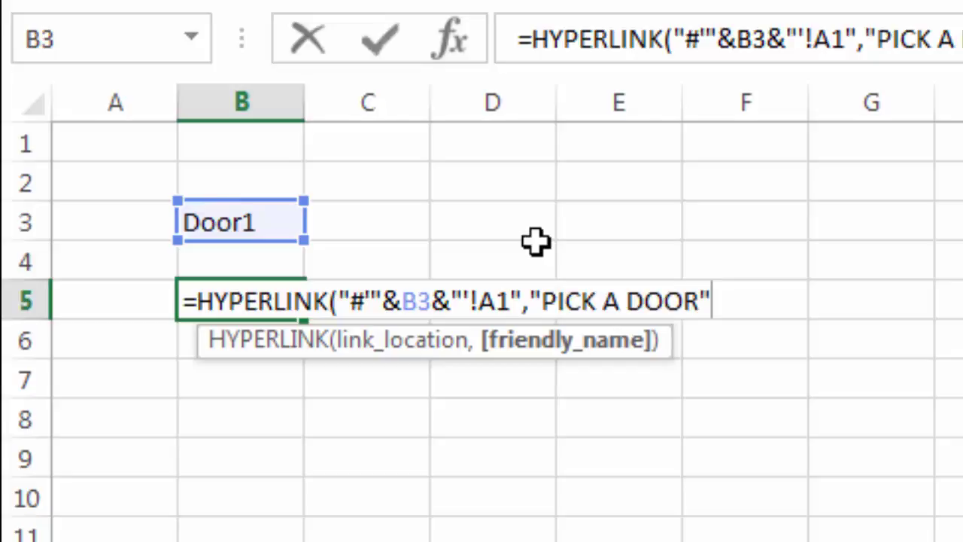
pyautogui.write(')')
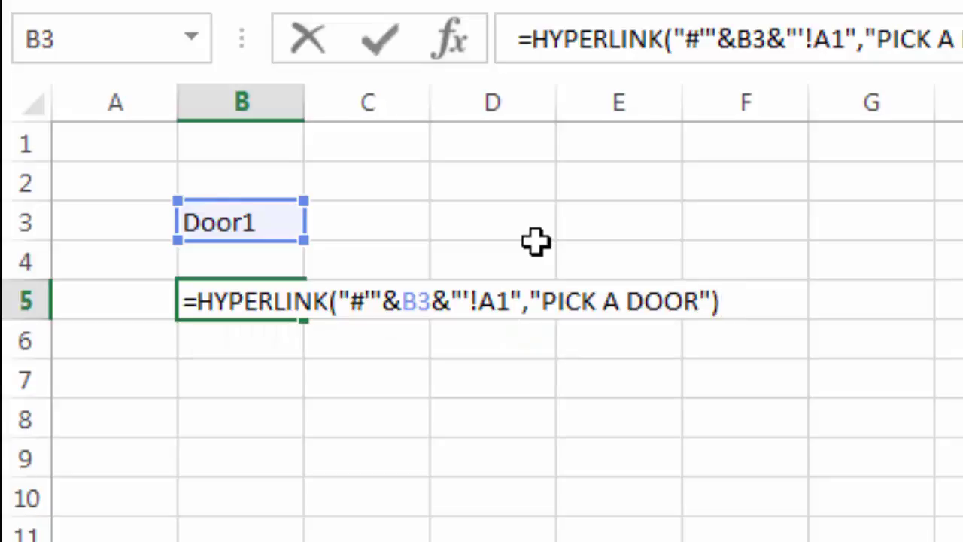
pyautogui.press('Return')
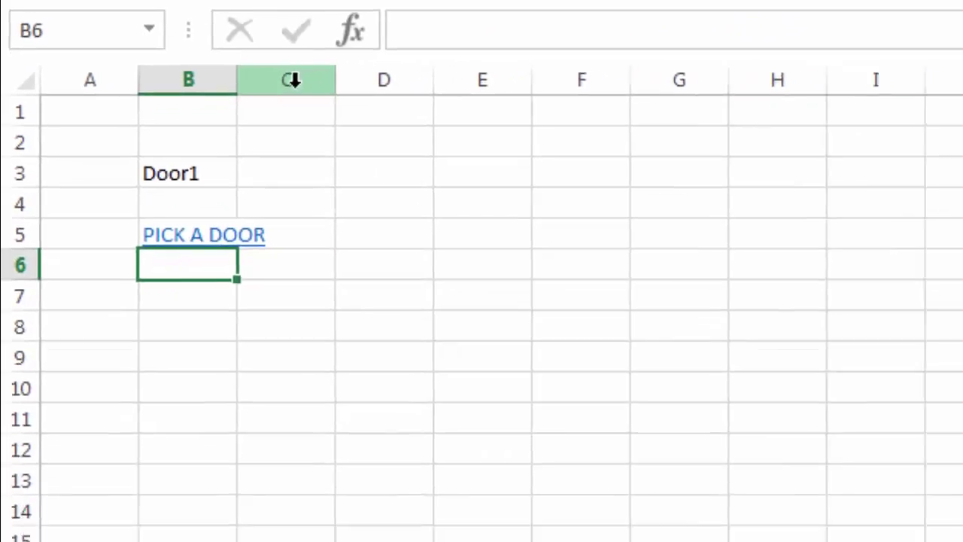
# Widen column B, then test the PICK A DOOR link by jumping to Door1 and back.
pyautogui.moveTo(304, 102); pyautogui.dragTo(434, 105)
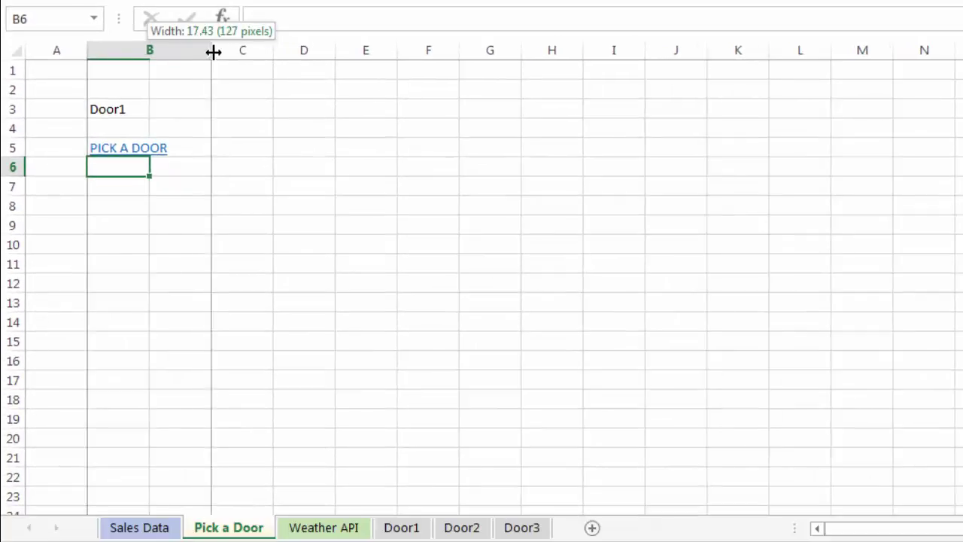
pyautogui.moveTo(214, 51); pyautogui.dragTo(216, 51)
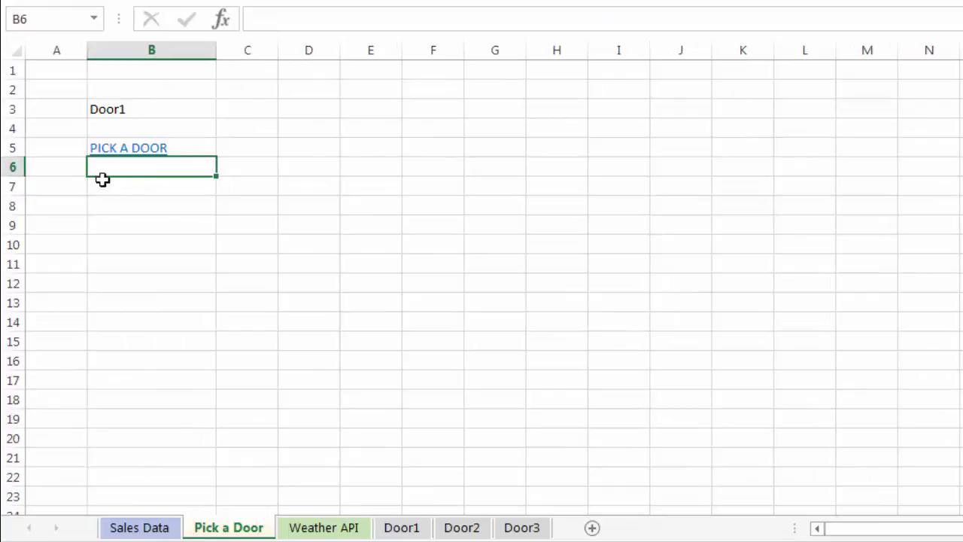
pyautogui.click(141, 192)
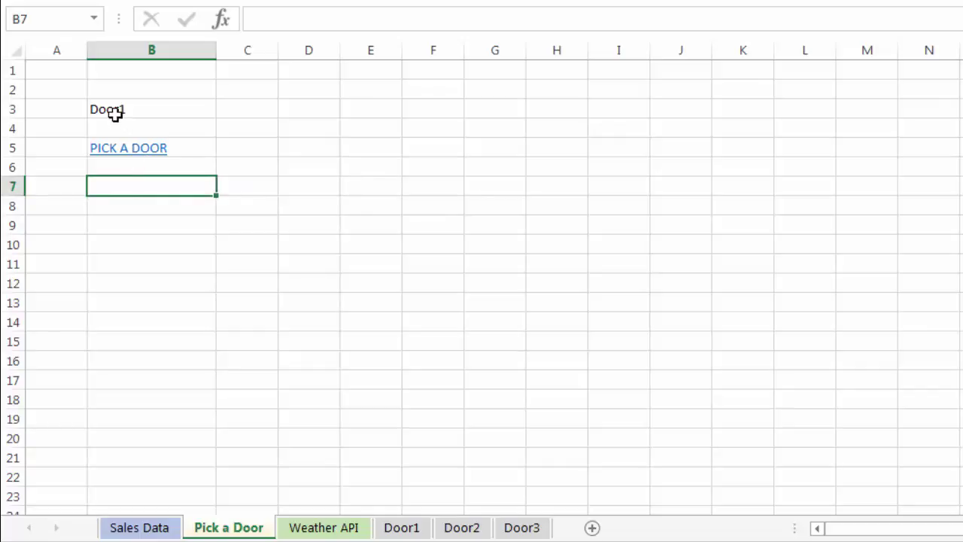
pyautogui.click(141, 154)
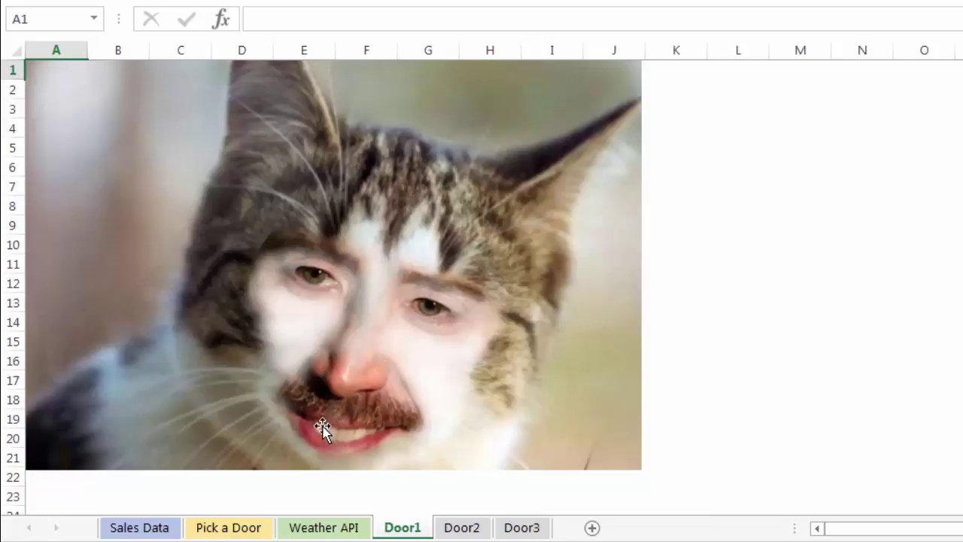
pyautogui.click(232, 530)
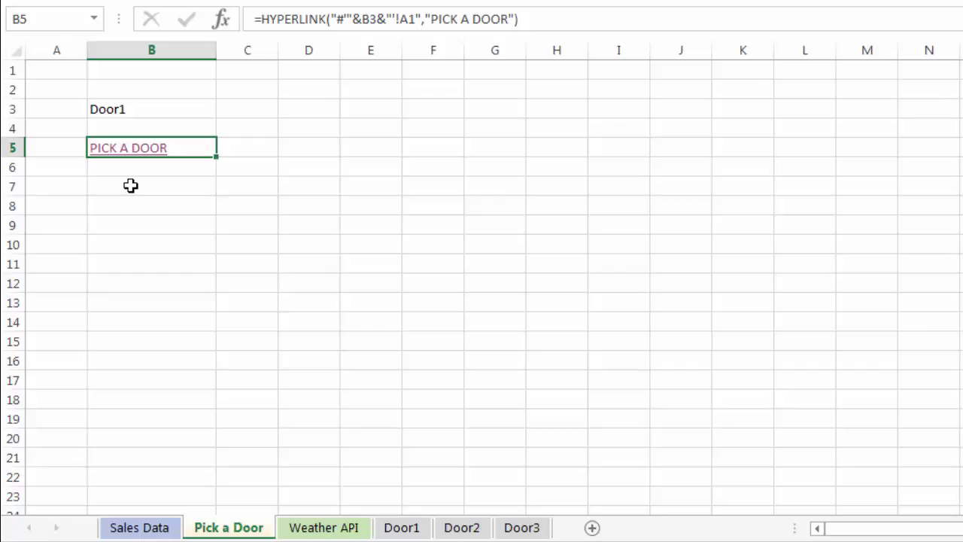
pyautogui.click(72, 188)
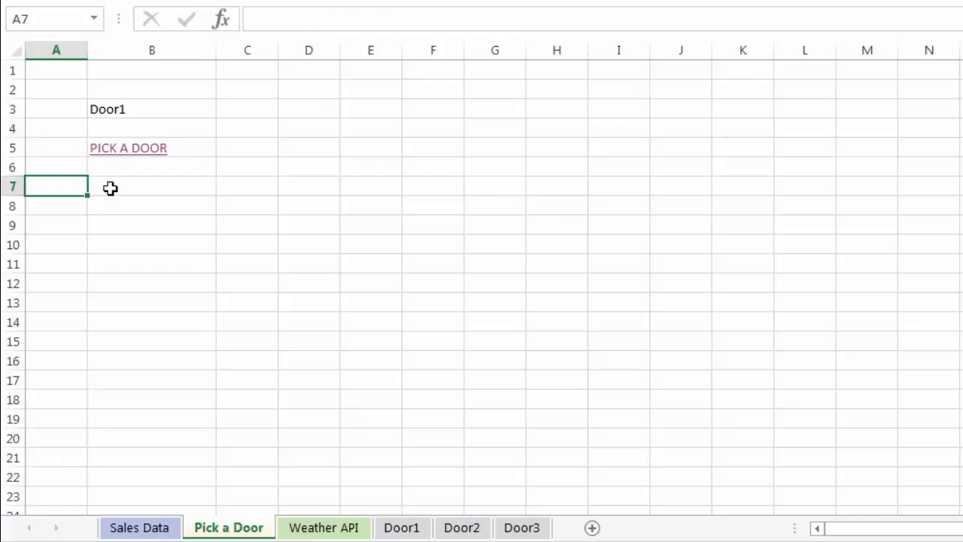
# Enter door numbers 1, 2 and 3 down A7:A9.
pyautogui.write('1')
pyautogui.press('Return')
pyautogui.write('2')
pyautogui.press('Return')
pyautogui.write('3')
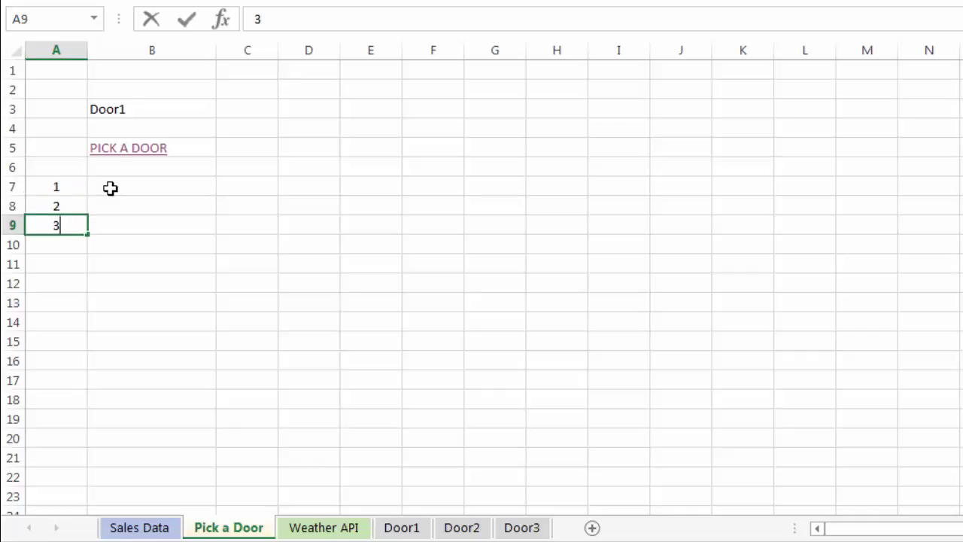
pyautogui.press('Return')
pyautogui.press('Up')
# Enter sheet names Door1, Door2 and Door3 down B7:B9.
pyautogui.click(111, 188)
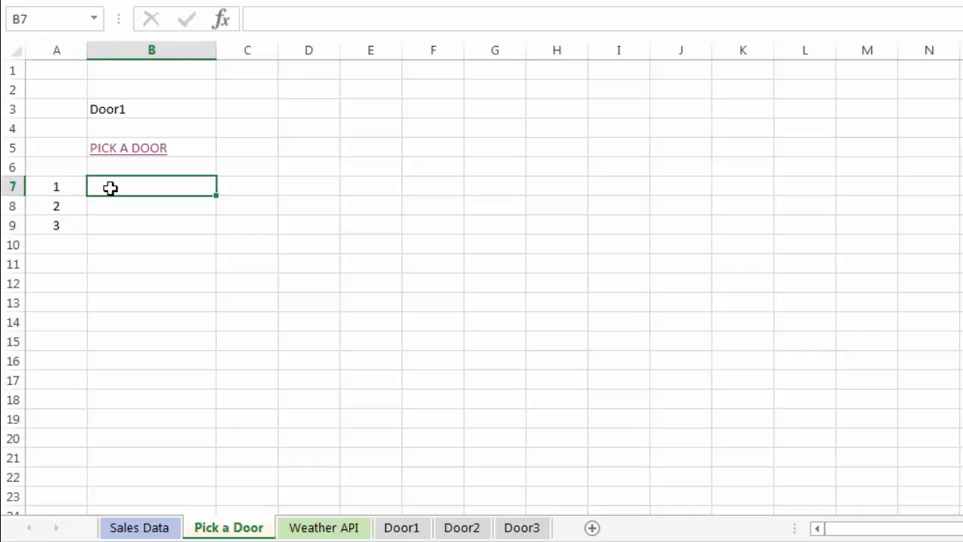
pyautogui.write('Door1')
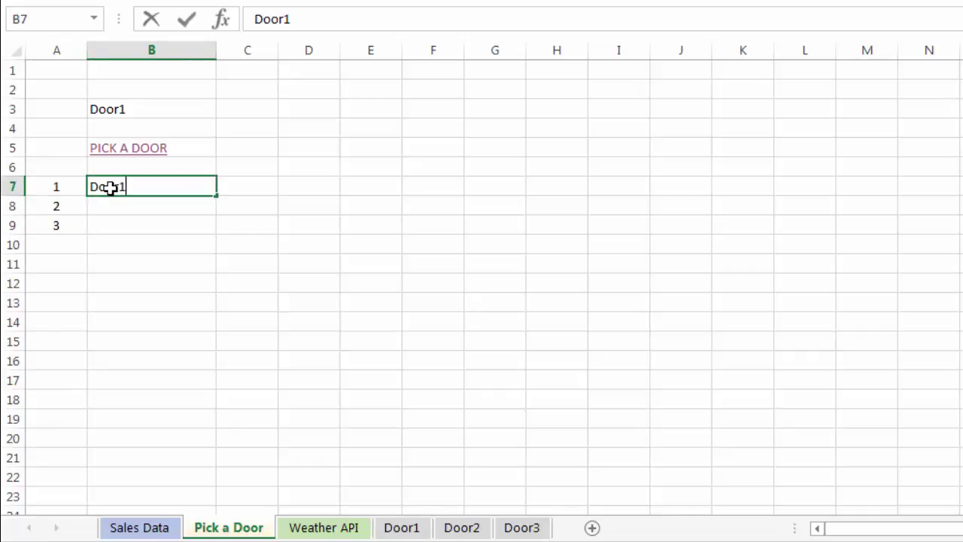
pyautogui.press('Return')
pyautogui.write('Door')
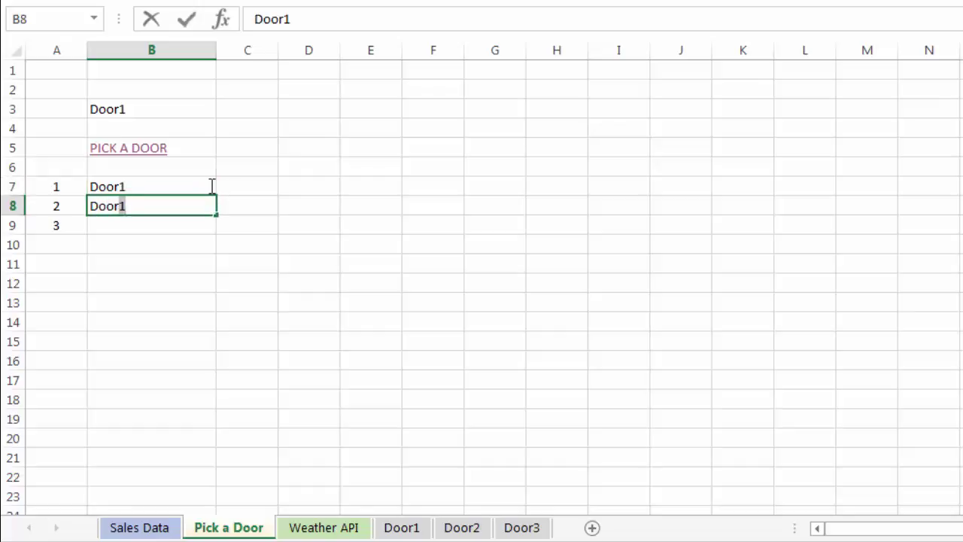
pyautogui.write('2')
pyautogui.press('Return')
pyautogui.write('Door3')
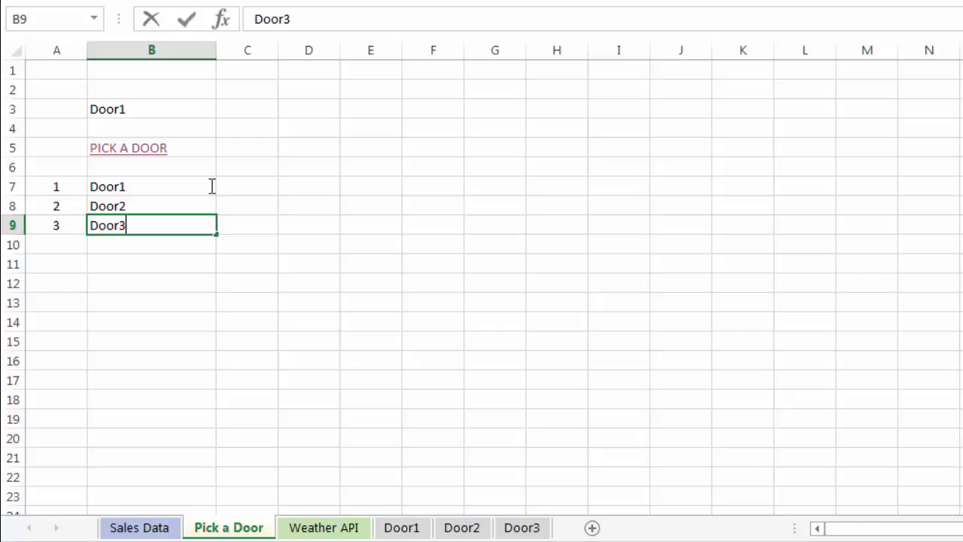
pyautogui.press('Return')
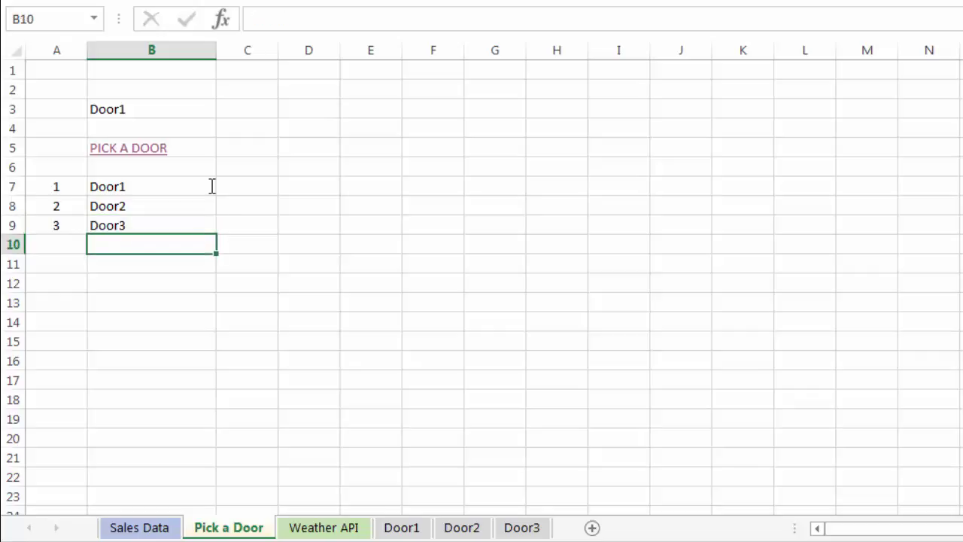
# Put =RANDBETWEEN(1,3) in A3 to generate a random door number.
pyautogui.click(62, 108)
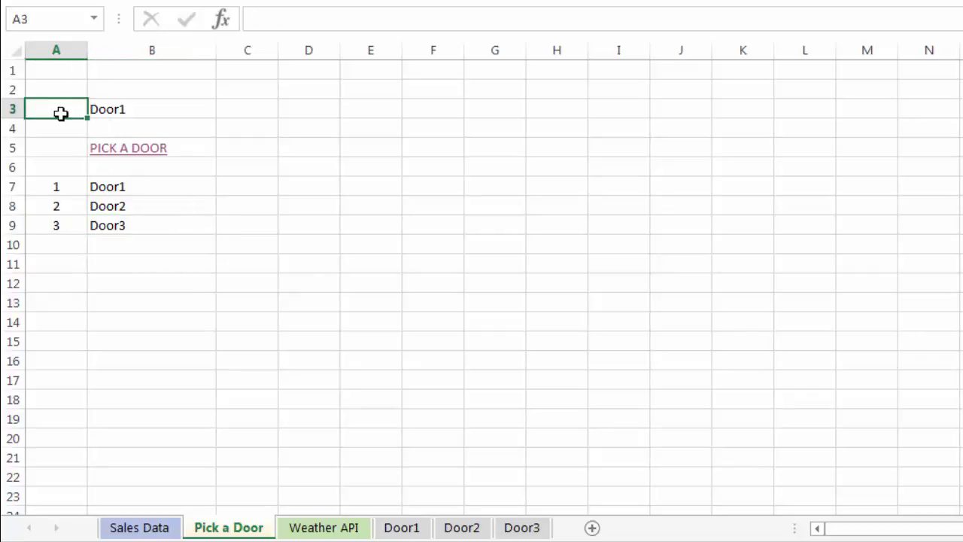
pyautogui.write('=R')
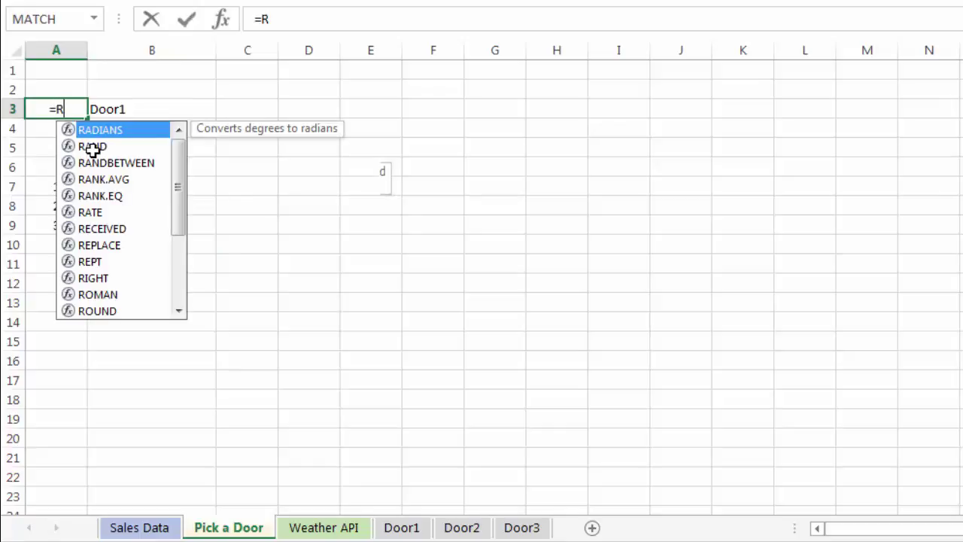
pyautogui.write('AND')
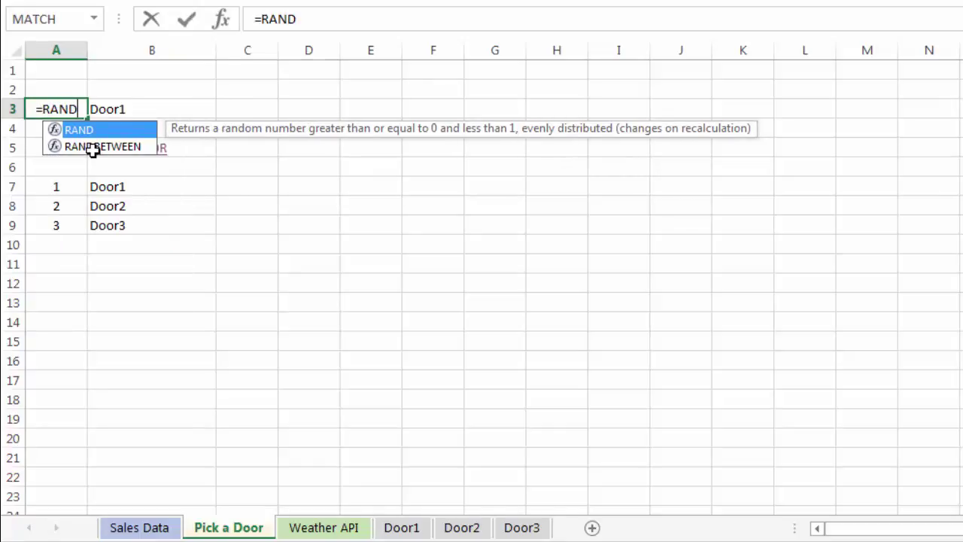
pyautogui.write('BETWEEN(')
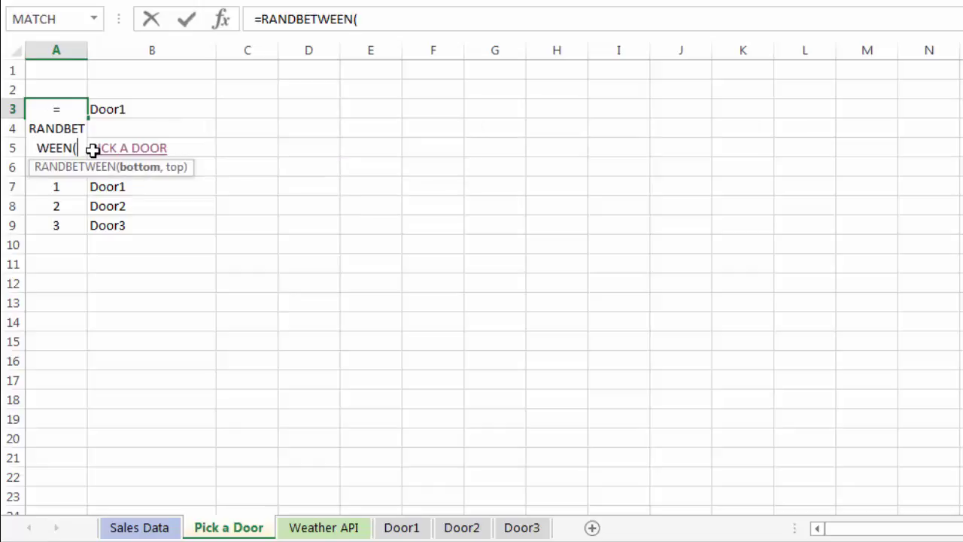
pyautogui.write('1,3')
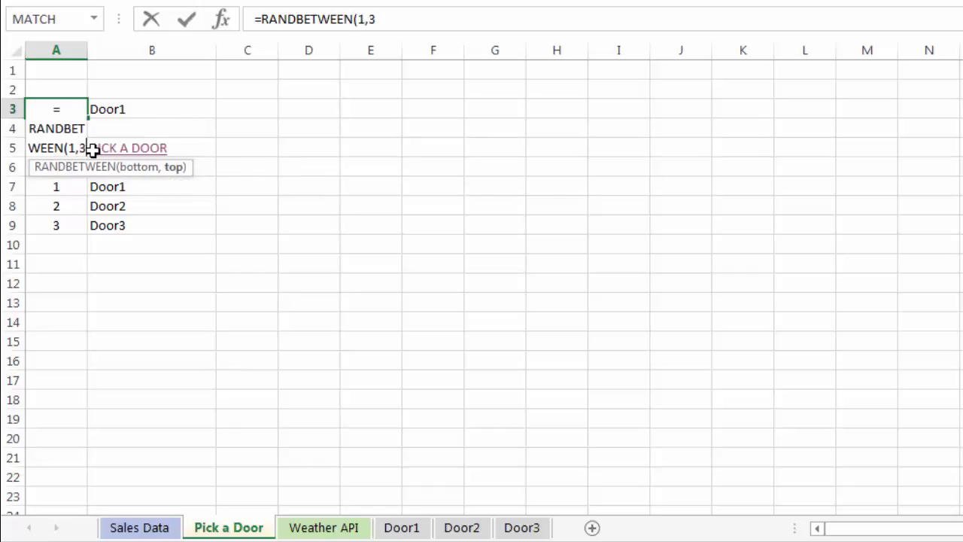
pyautogui.write(')')
pyautogui.press('Return')
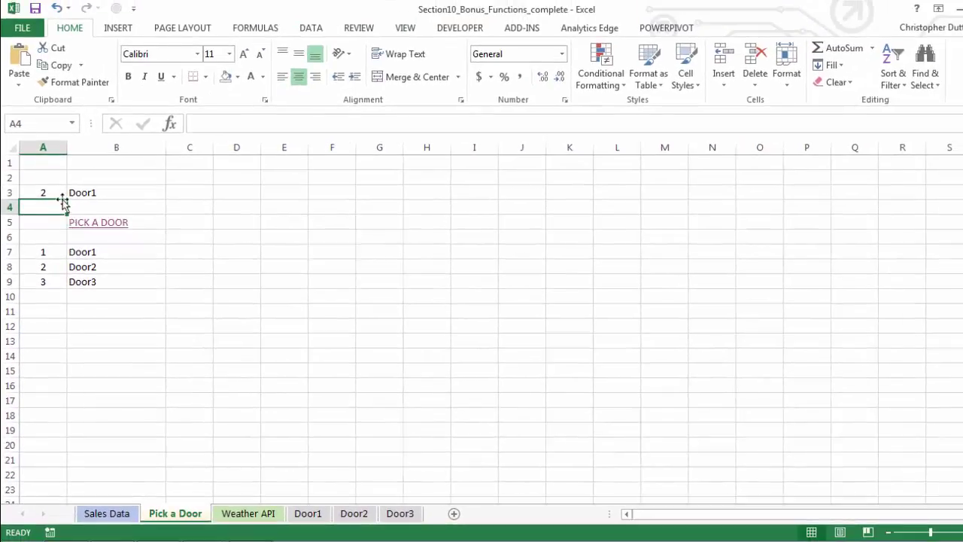
# Recalculate the workbook several times with Calculate Now until A3 shows 1.
pyautogui.click(256, 29)
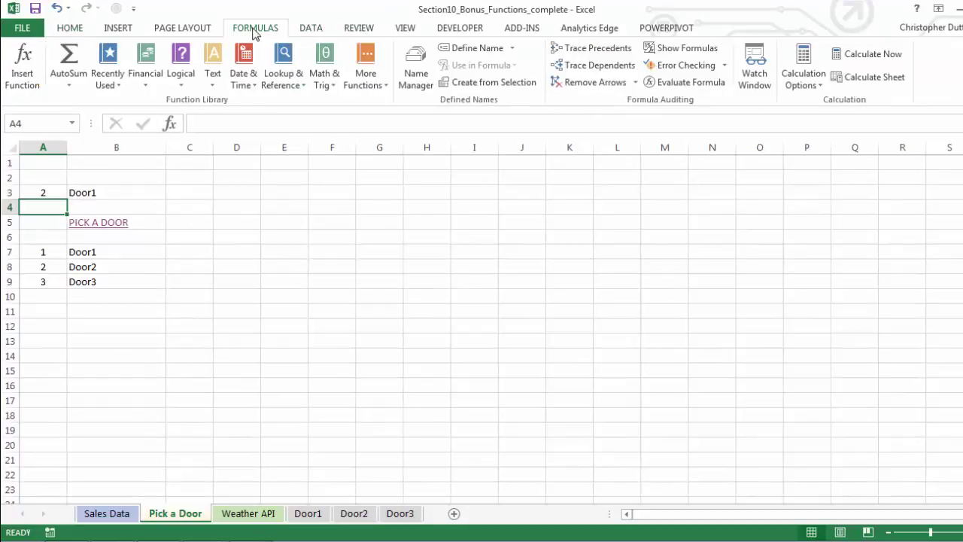
pyautogui.click(858, 57)
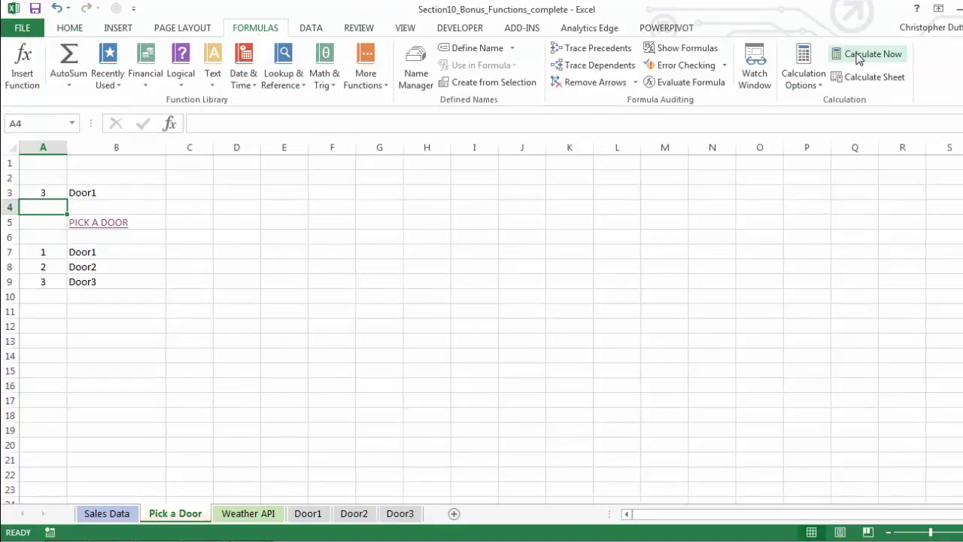
pyautogui.click(857, 59)
pyautogui.click(857, 58)
pyautogui.click(857, 59)
pyautogui.click(857, 58)
pyautogui.click(857, 58)
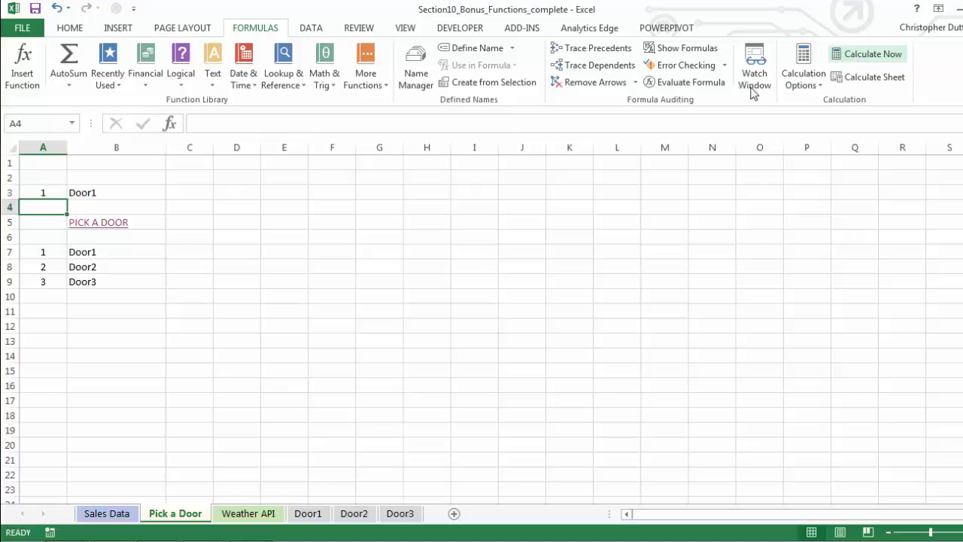
pyautogui.click(96, 192)
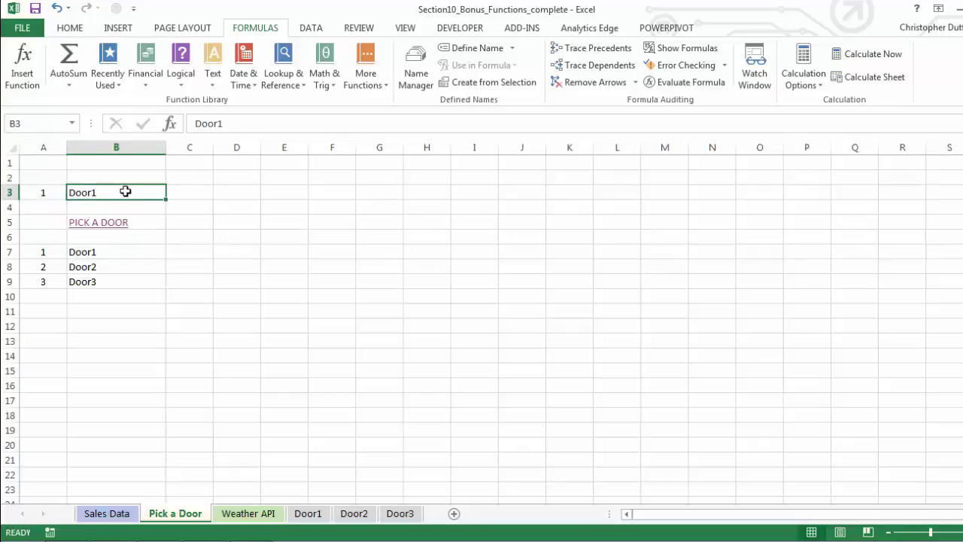
# Enter =VLOOKUP(A3,A7:B9,2,0) in B3 to return the matching sheet name.
pyautogui.write('=VLO')
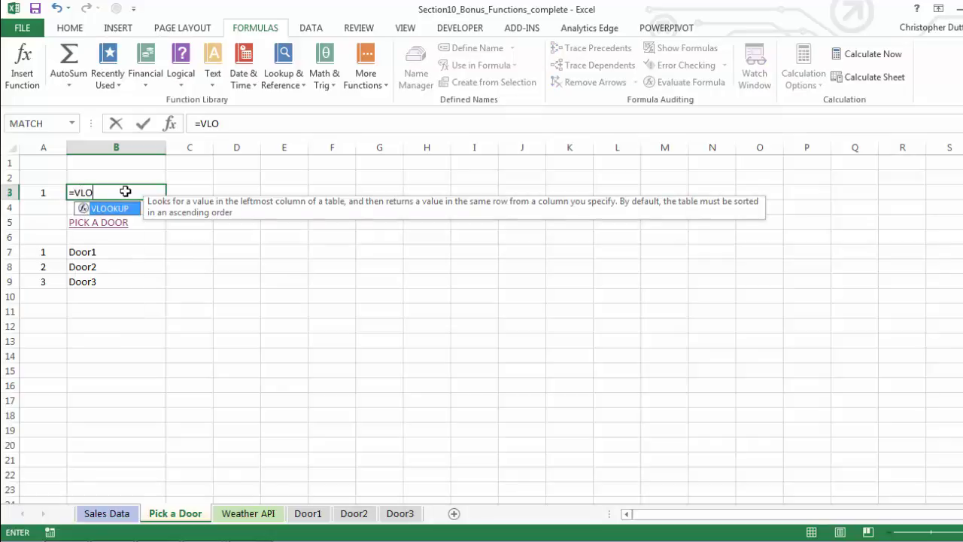
pyautogui.write('OKUP(')
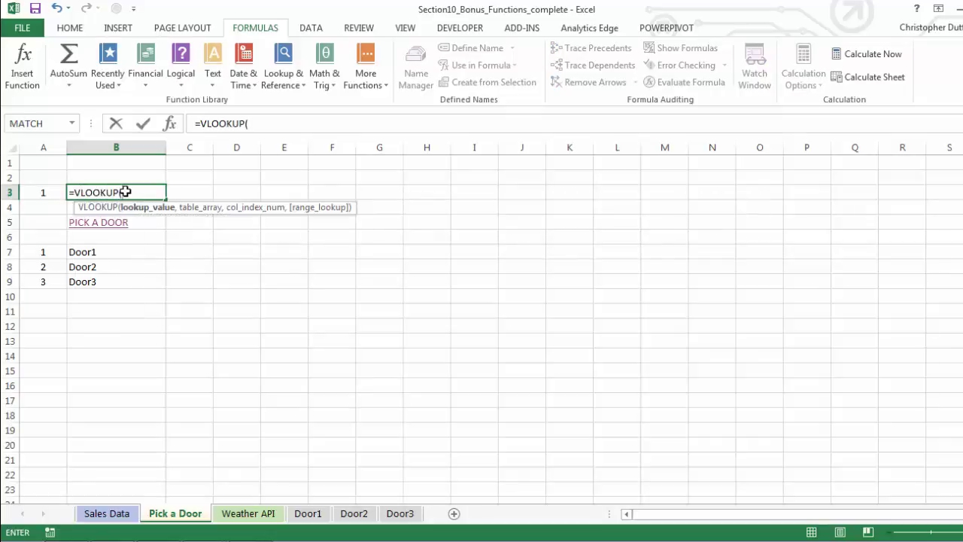
pyautogui.press('Left')
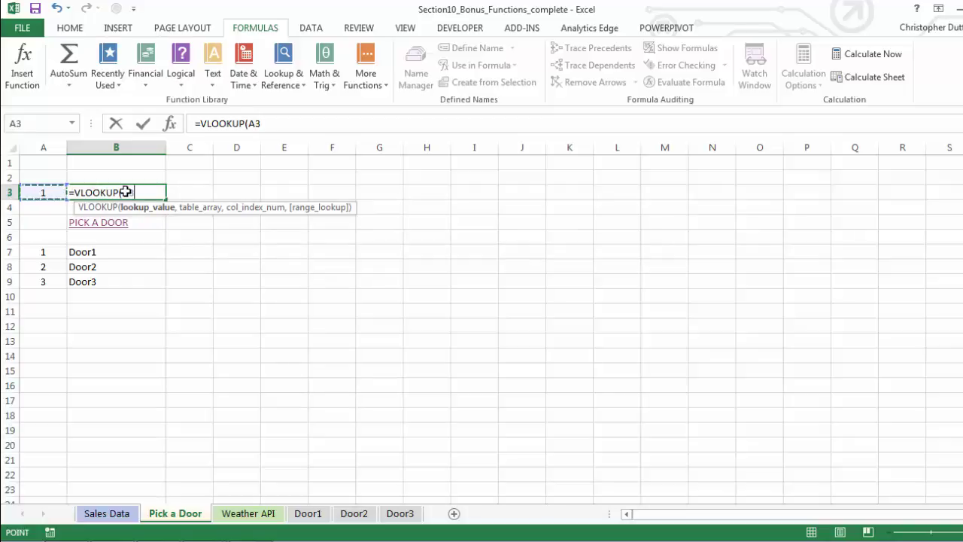
pyautogui.write(',')
pyautogui.moveTo(44, 253); pyautogui.dragTo(85, 282)
pyautogui.write(',2')
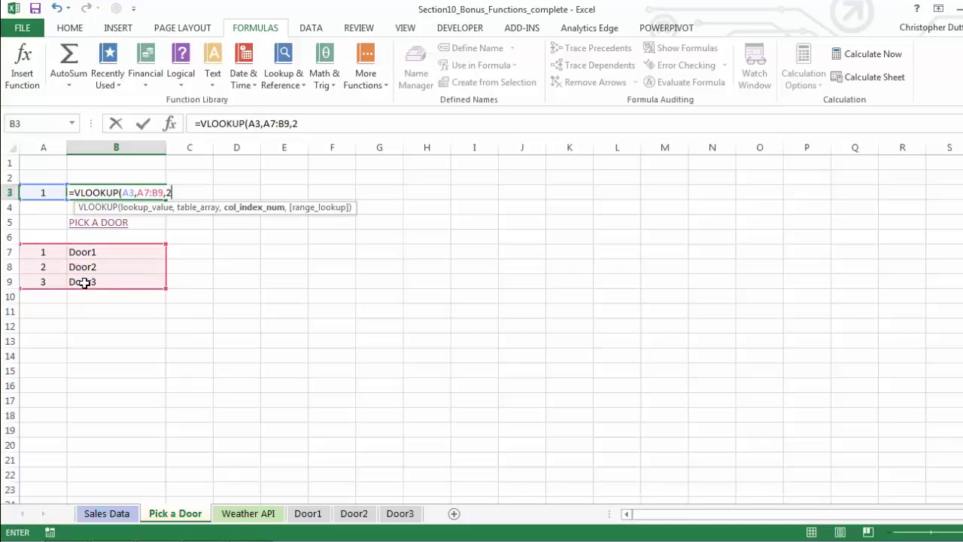
pyautogui.write(',0)')
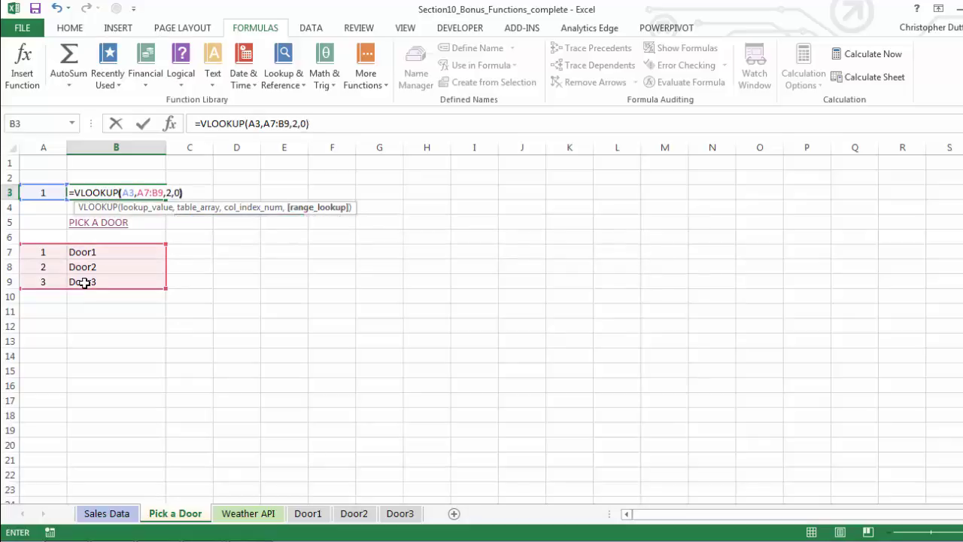
pyautogui.press('Return')
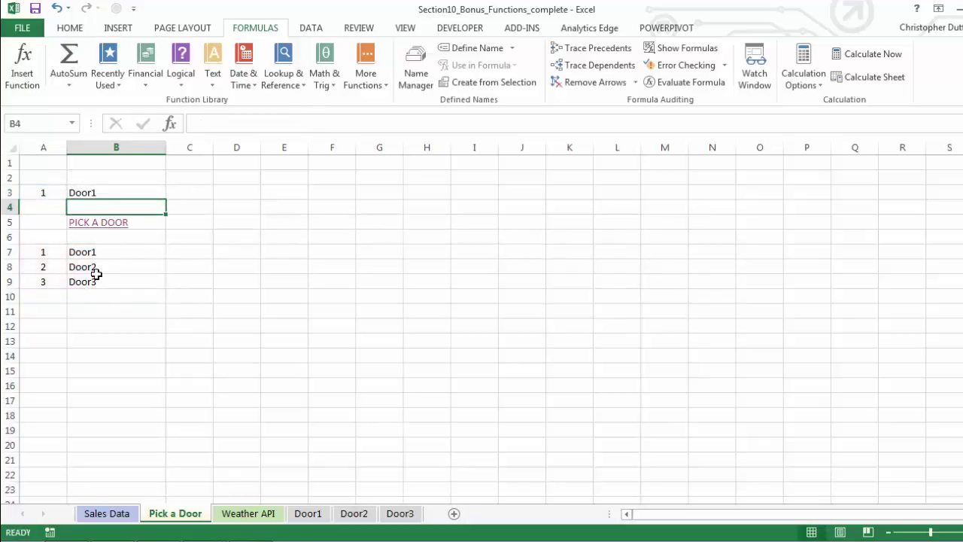
# Recalculate a few times to confirm B3 shows Door3 when A3 rolls 3.
pyautogui.click(865, 59)
pyautogui.click(865, 64)
pyautogui.click(863, 59)
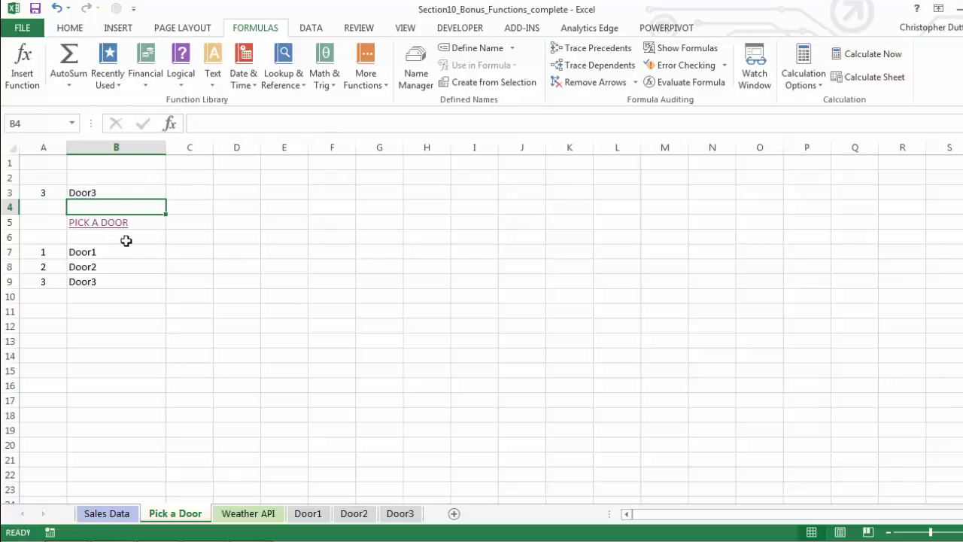
# Give A3:B3 and the A7:B9 table a white font so only PICK A DOOR shows.
pyautogui.moveTo(45, 194); pyautogui.dragTo(77, 190)
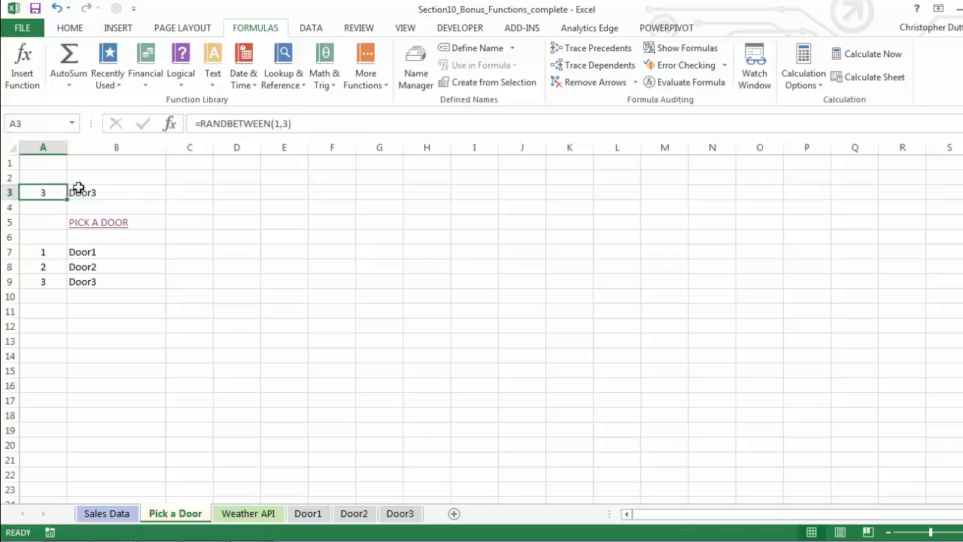
pyautogui.click(69, 28)
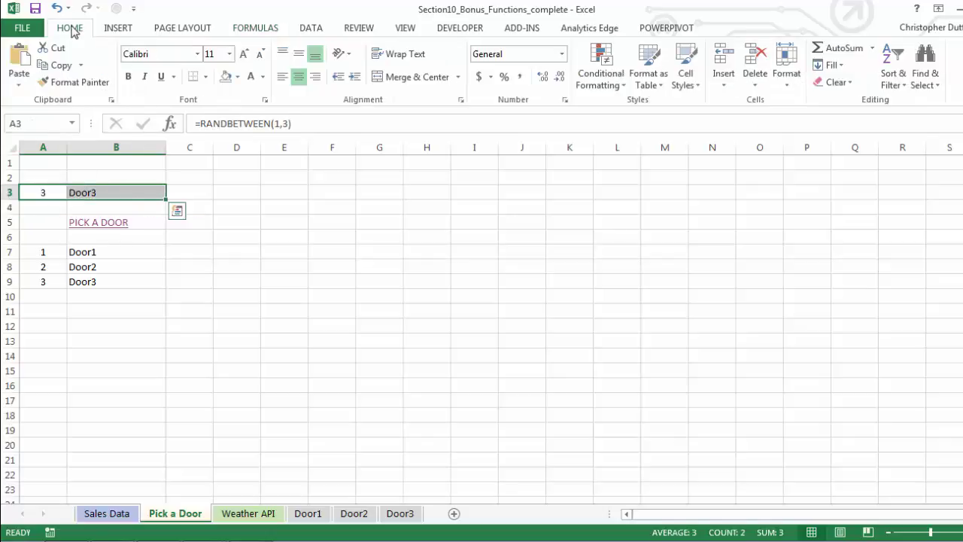
pyautogui.click(250, 76)
pyautogui.moveTo(48, 252); pyautogui.dragTo(113, 278)
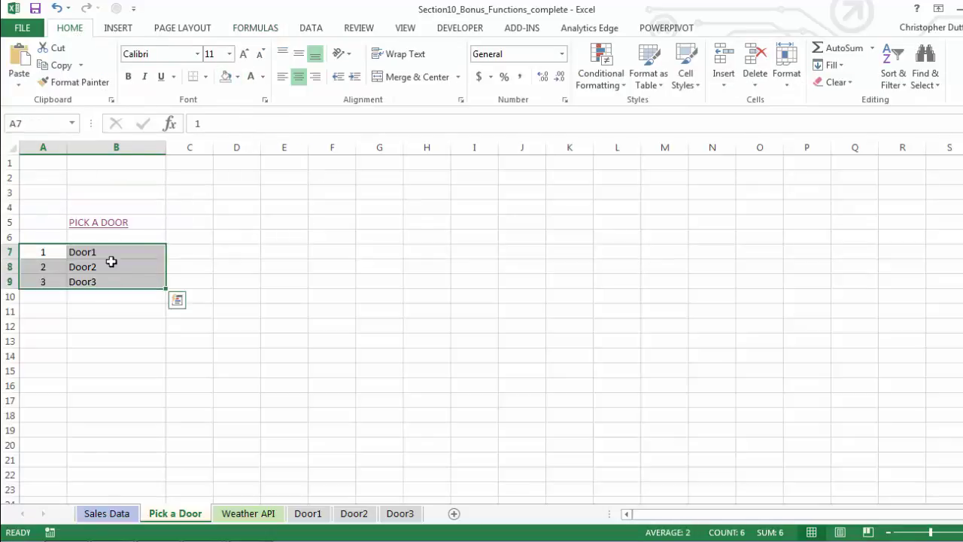
pyautogui.click(250, 76)
pyautogui.click(190, 222)
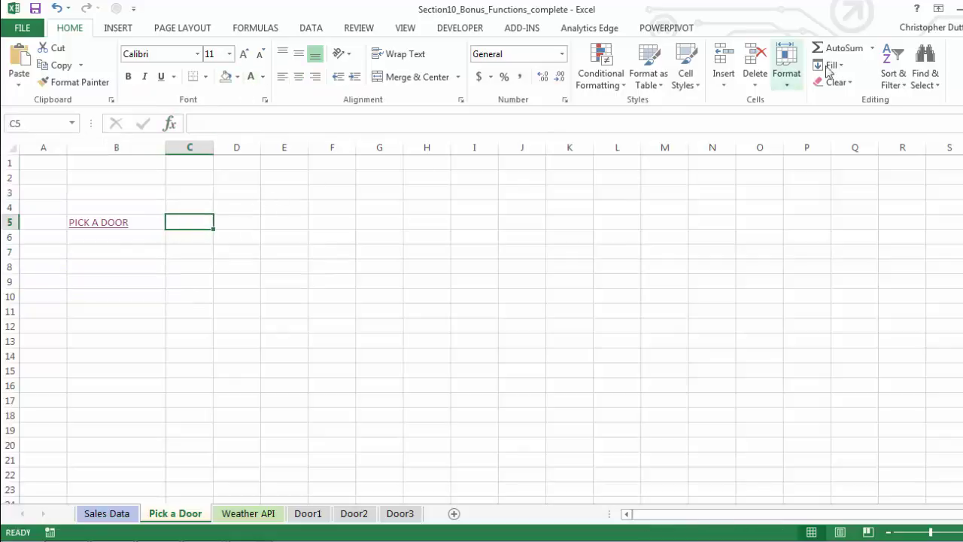
pyautogui.click(264, 30)
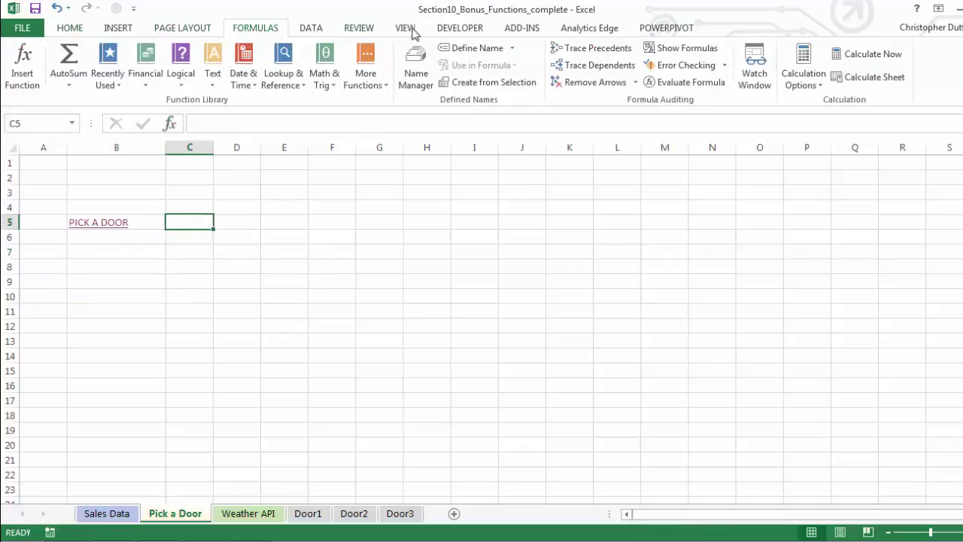
pyautogui.click(864, 60)
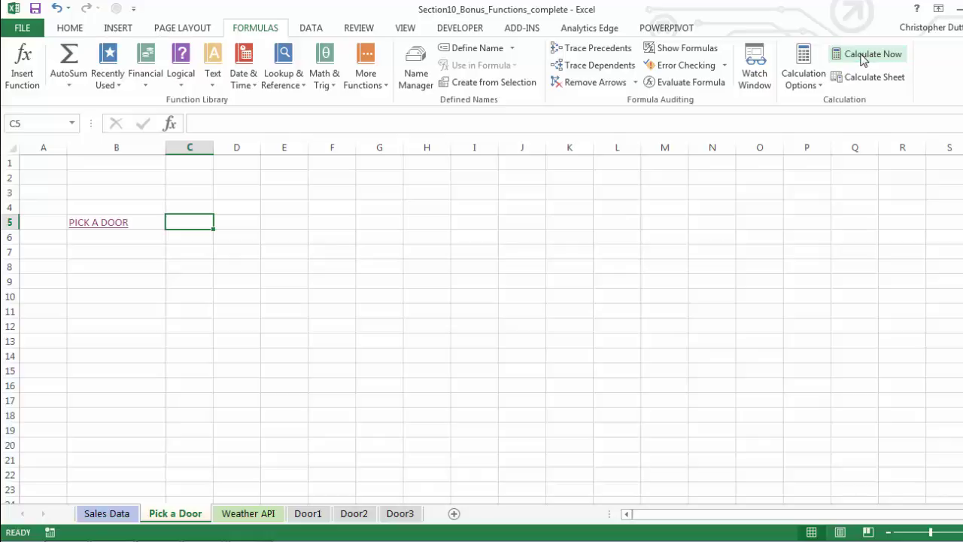
pyautogui.click(863, 61)
pyautogui.click(864, 60)
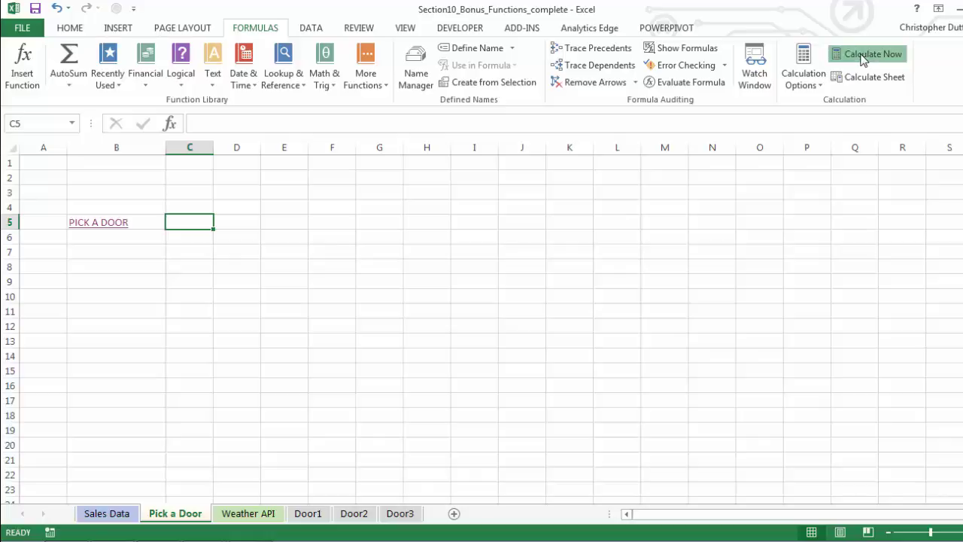
pyautogui.click(108, 224)
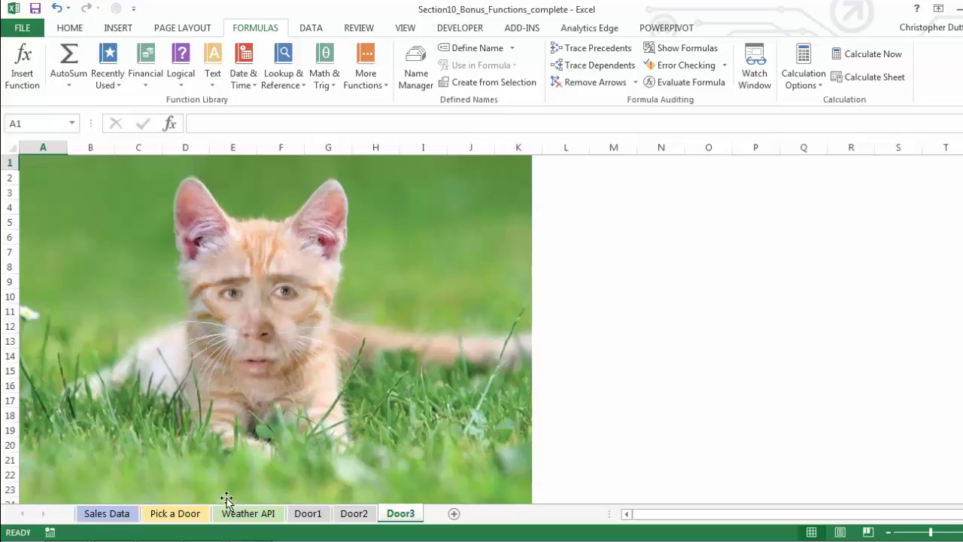
pyautogui.click(184, 516)
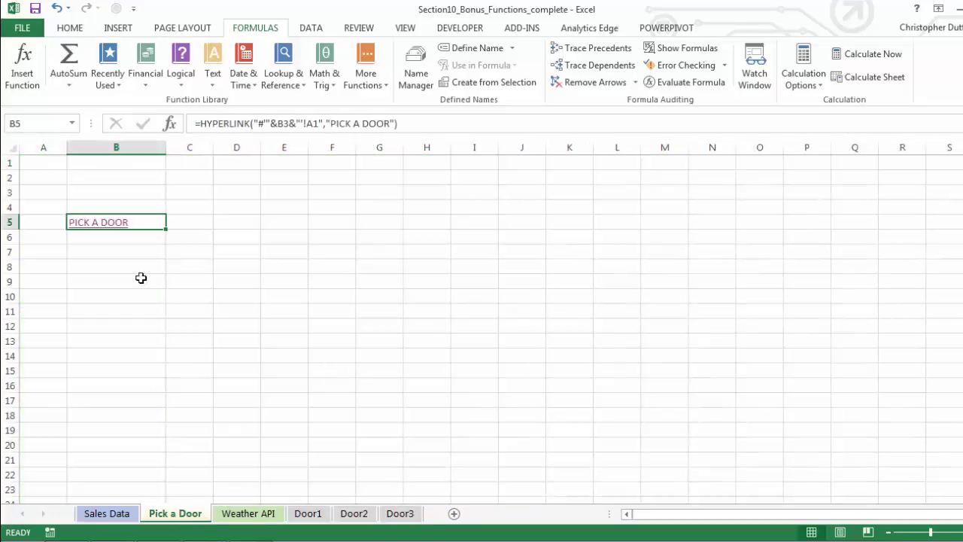
pyautogui.click(869, 54)
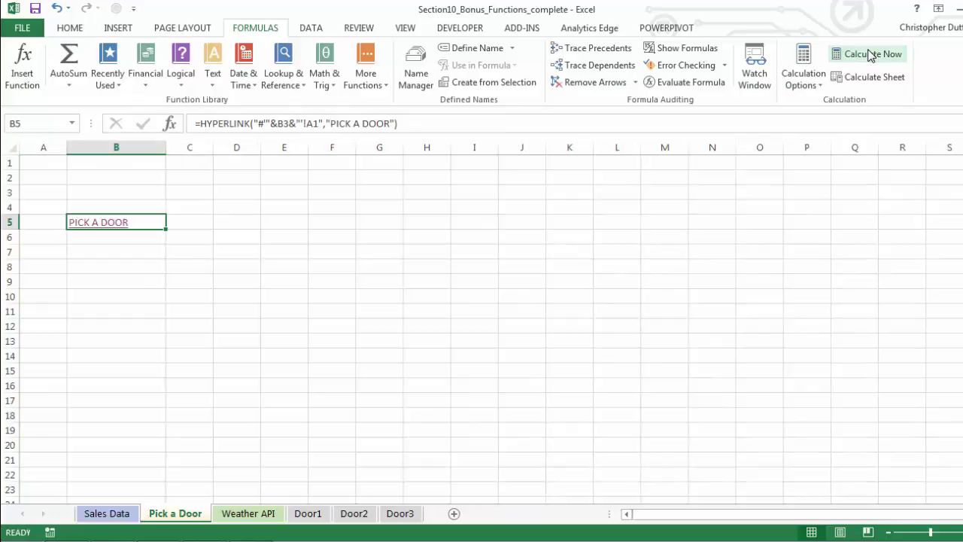
pyautogui.click(871, 54)
pyautogui.click(110, 225)
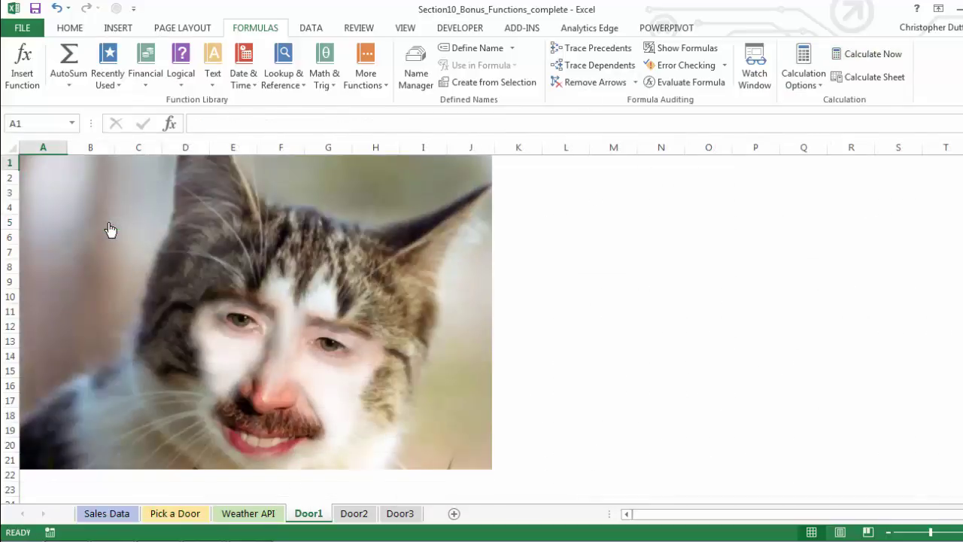
pyautogui.click(168, 513)
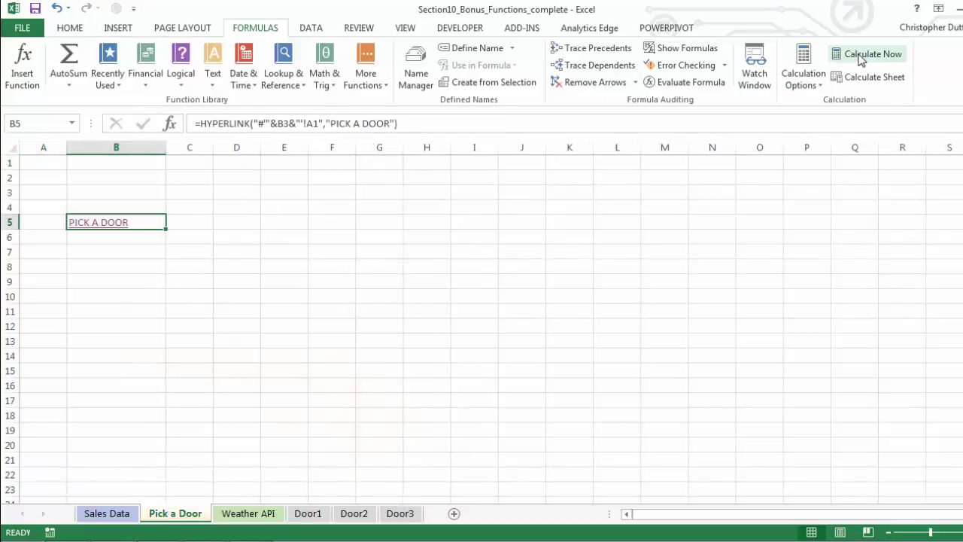
pyautogui.click(866, 54)
pyautogui.click(865, 54)
pyautogui.click(97, 225)
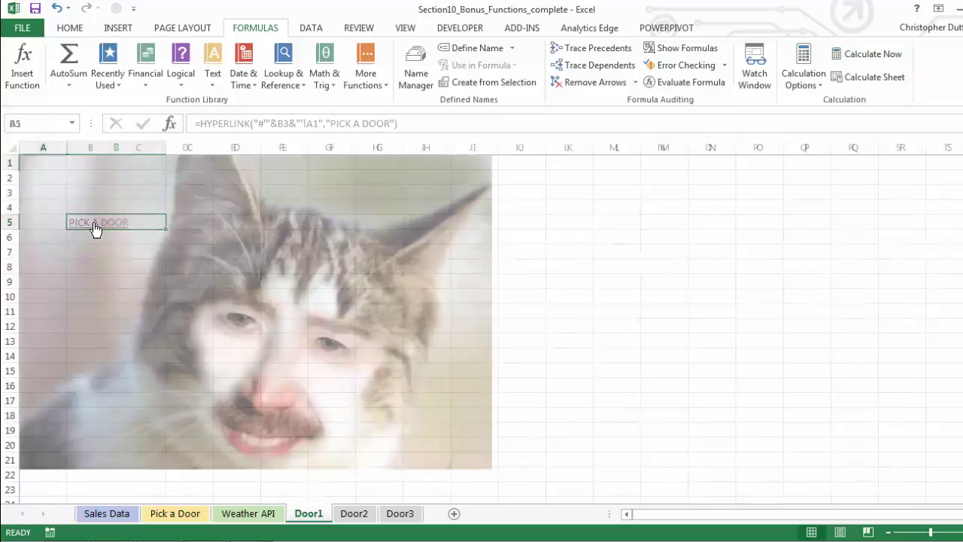
pyautogui.click(176, 513)
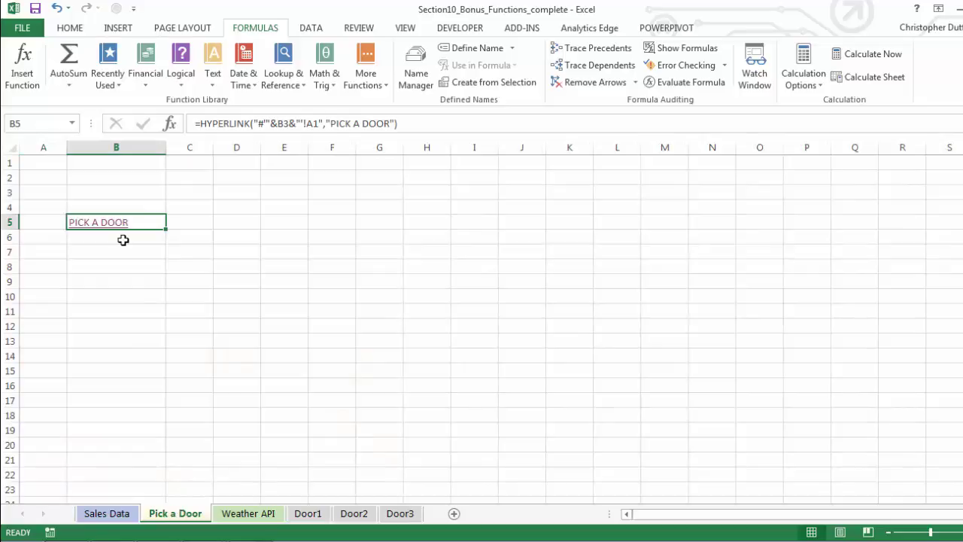